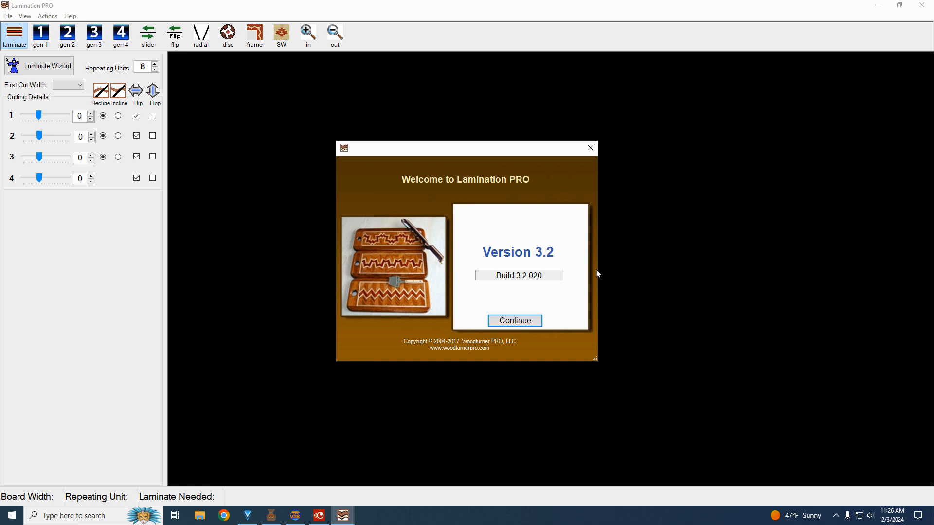
Start a new laminate with 3 strips and make the strip layout symmetric.
left_click(512, 322)
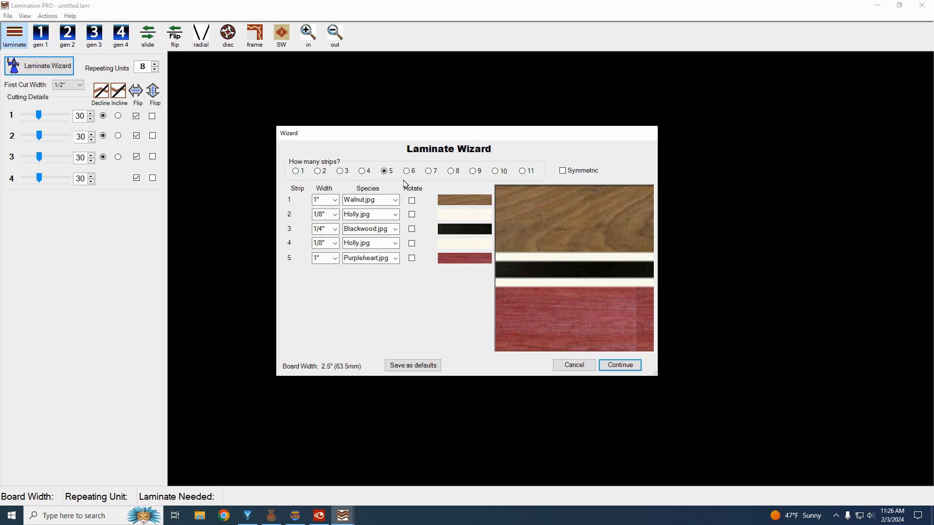
left_click(340, 171)
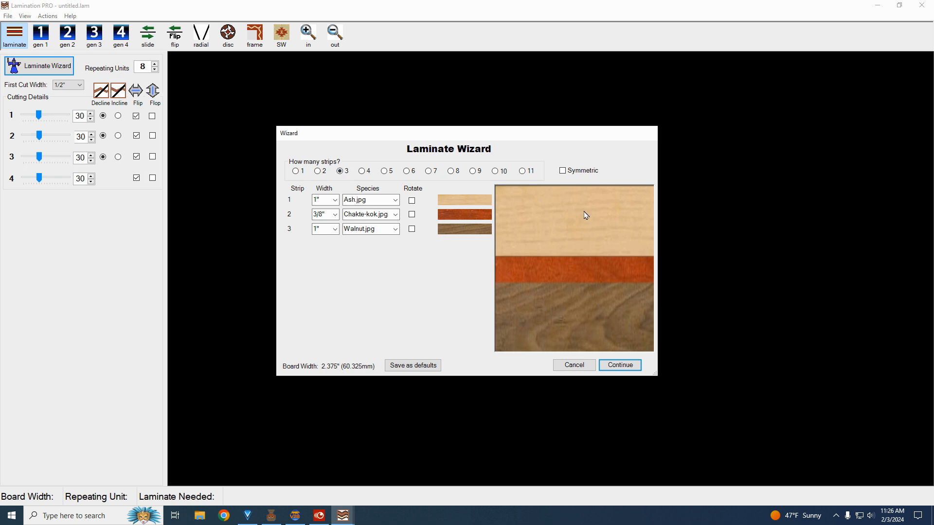
left_click(563, 170)
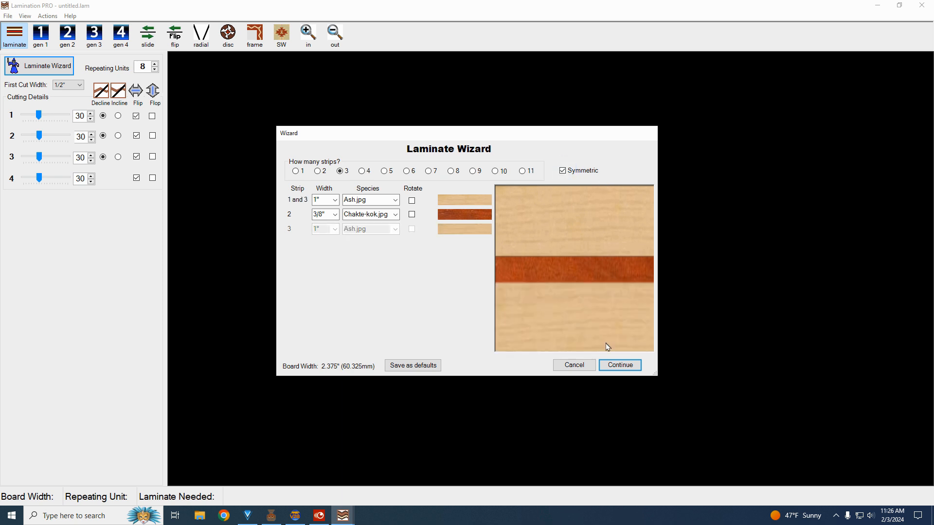
left_click(535, 272)
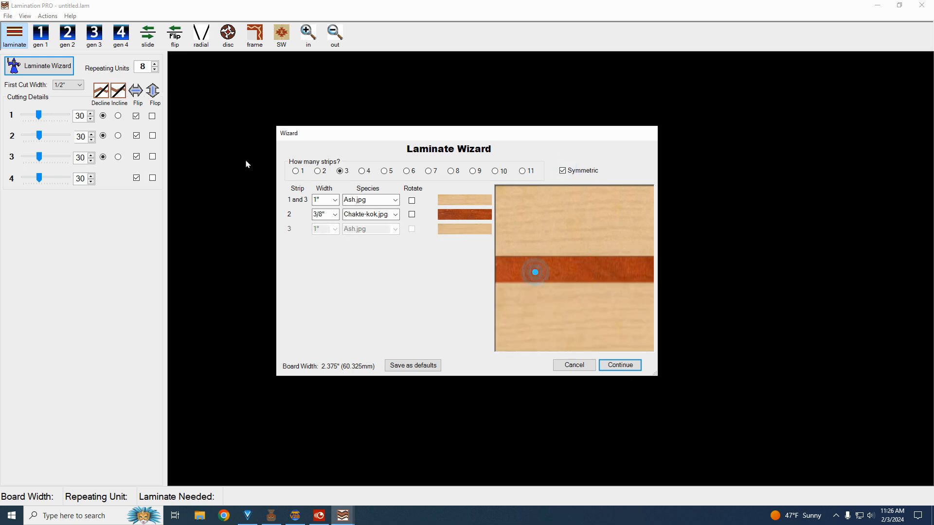
Set the middle strip's species to Bloodwood.jpg and generate the laminate board.
left_click(395, 214)
scroll(370, 277, "up", 2)
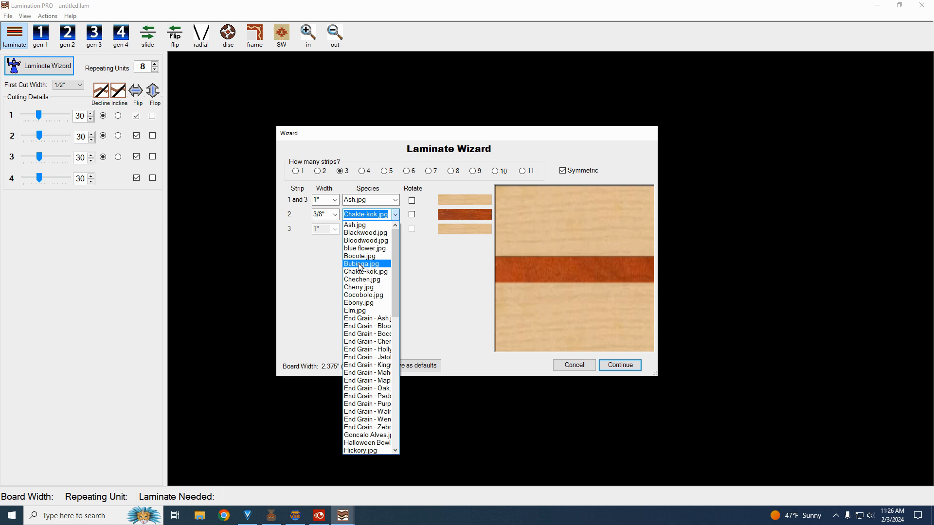
left_click(367, 241)
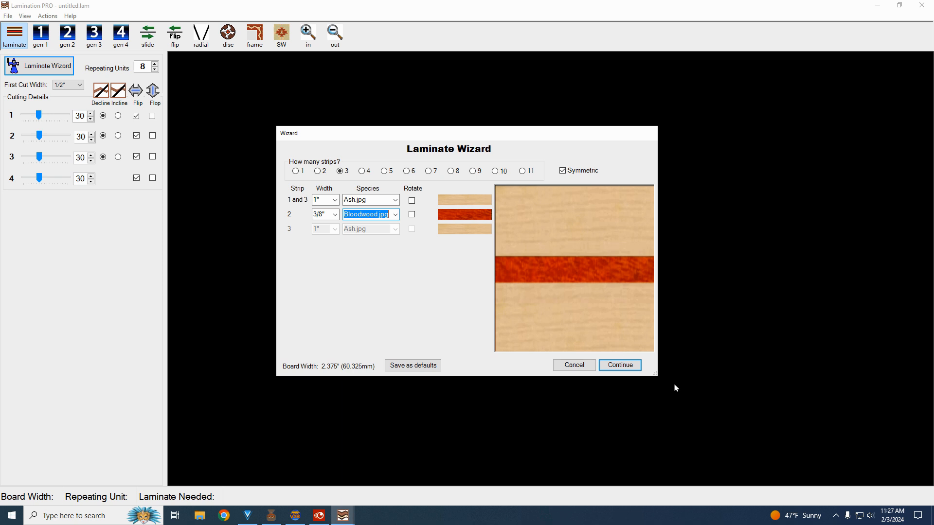
left_click(625, 366)
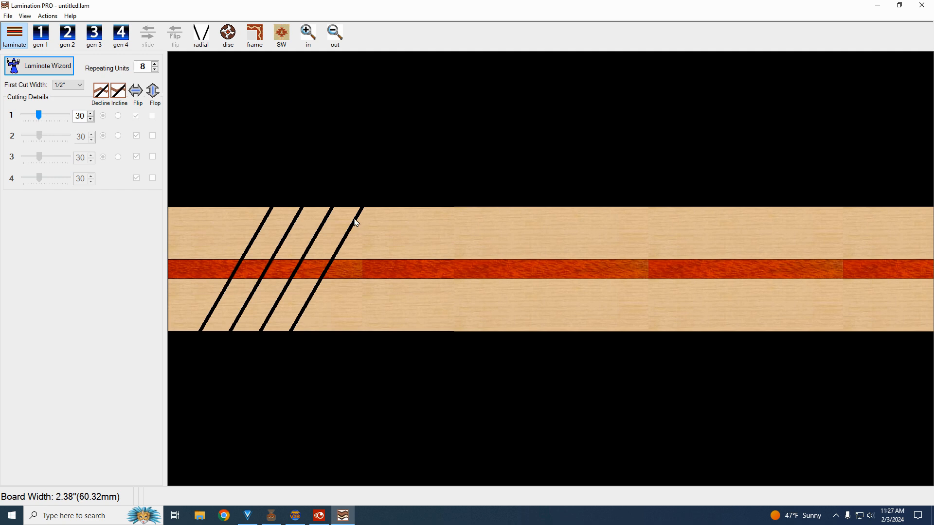
Set the sawblade thickness to 1/8" (3mm).
left_click(9, 17)
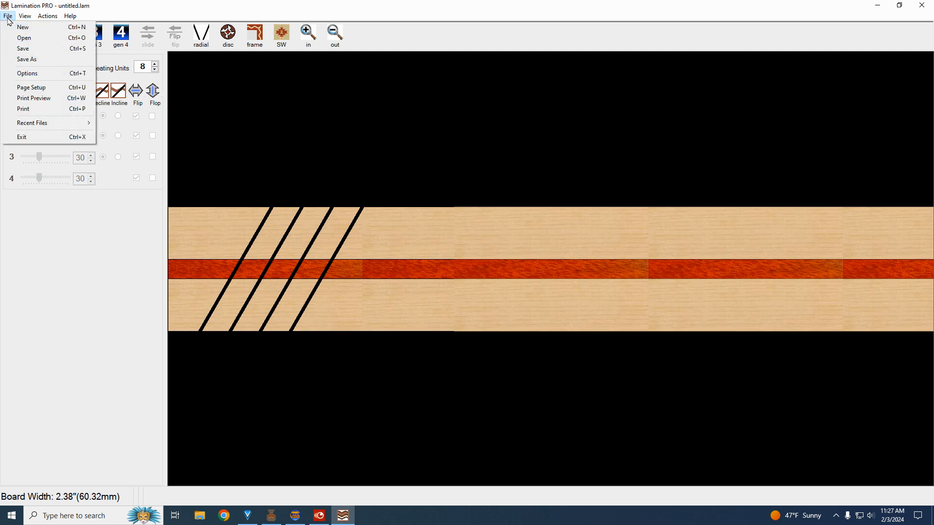
left_click(34, 77)
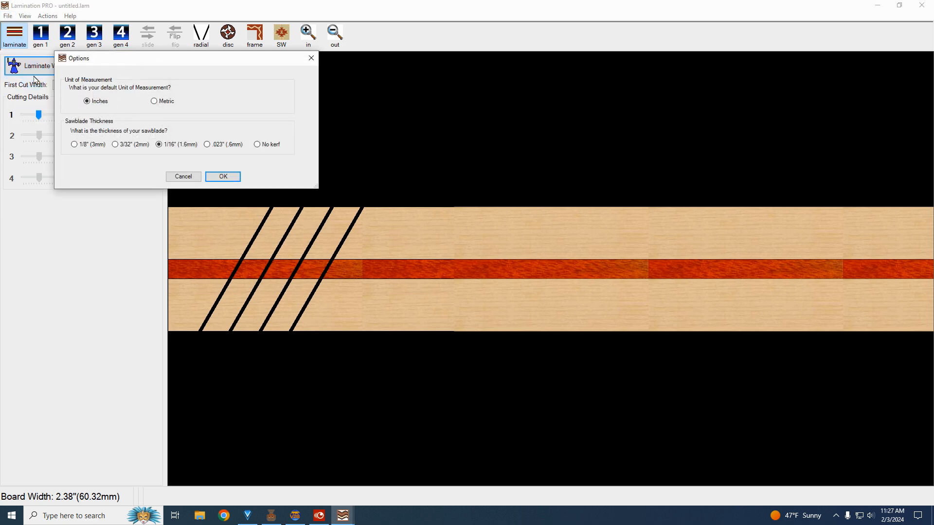
left_click(74, 146)
left_click(227, 181)
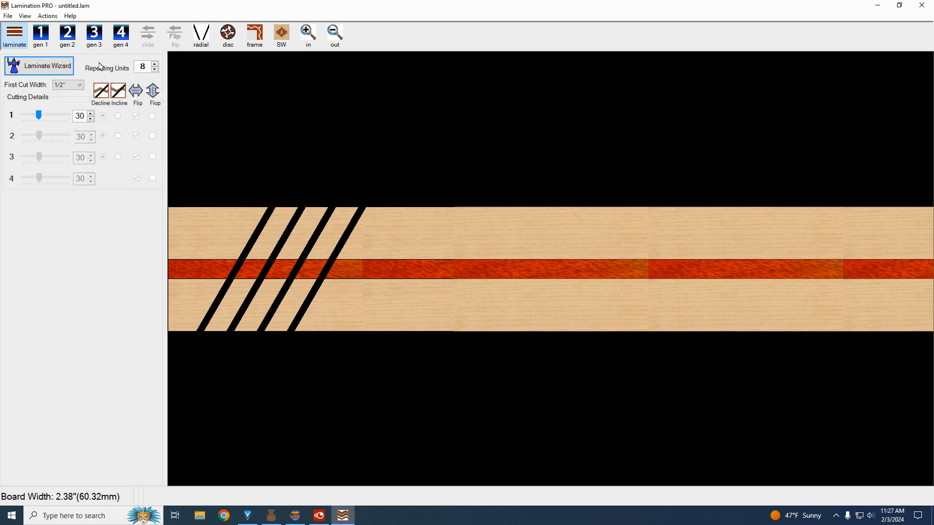
Set the sawblade thickness to .023" (.6mm).
left_click(8, 16)
left_click(35, 73)
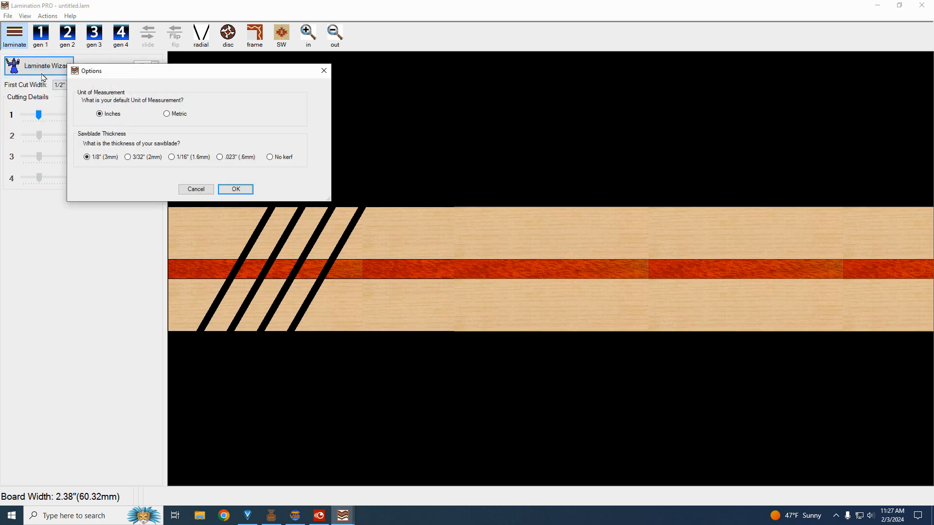
left_click(221, 157)
left_click(235, 189)
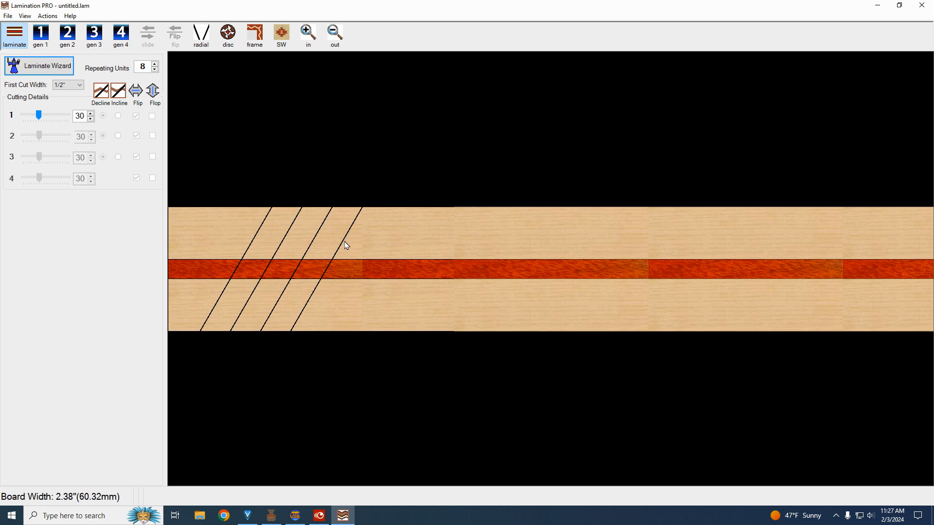
Set the sawblade thickness to 1/16" (1.6mm).
left_click(7, 17)
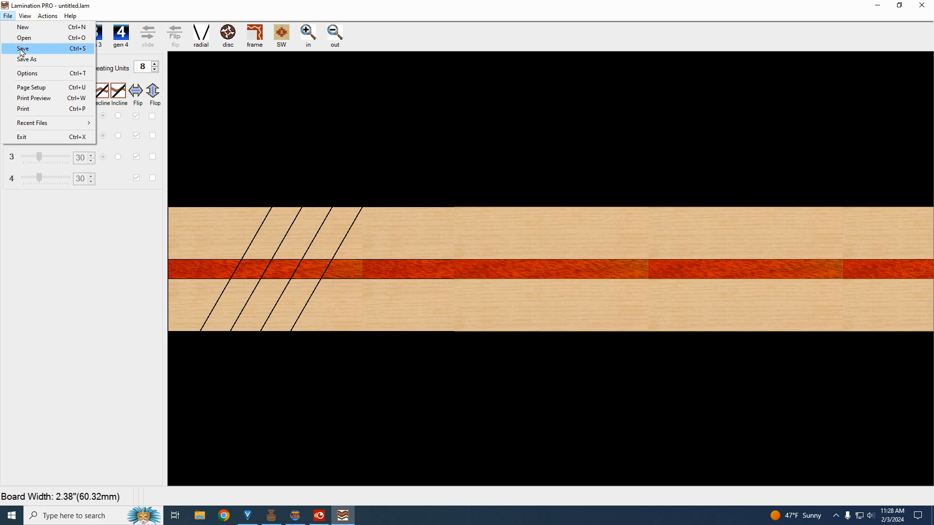
left_click(39, 73)
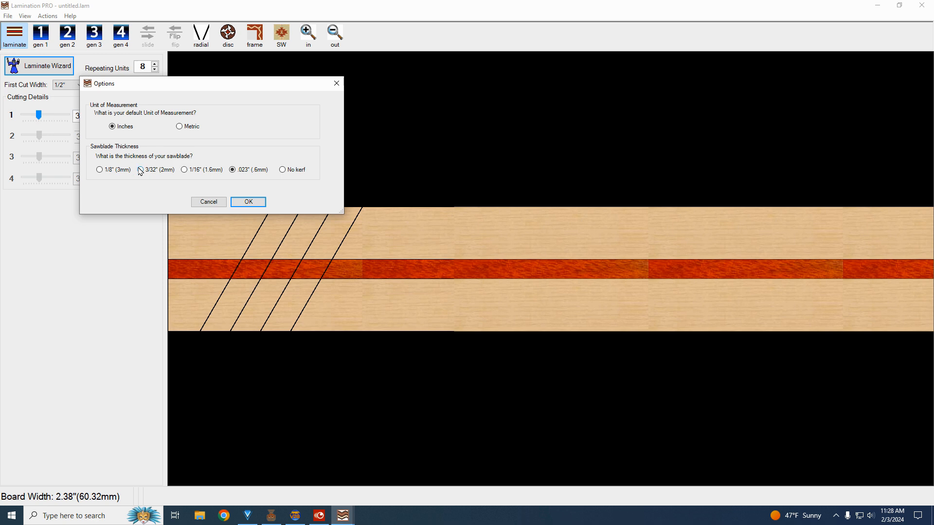
left_click(185, 170)
left_click(247, 202)
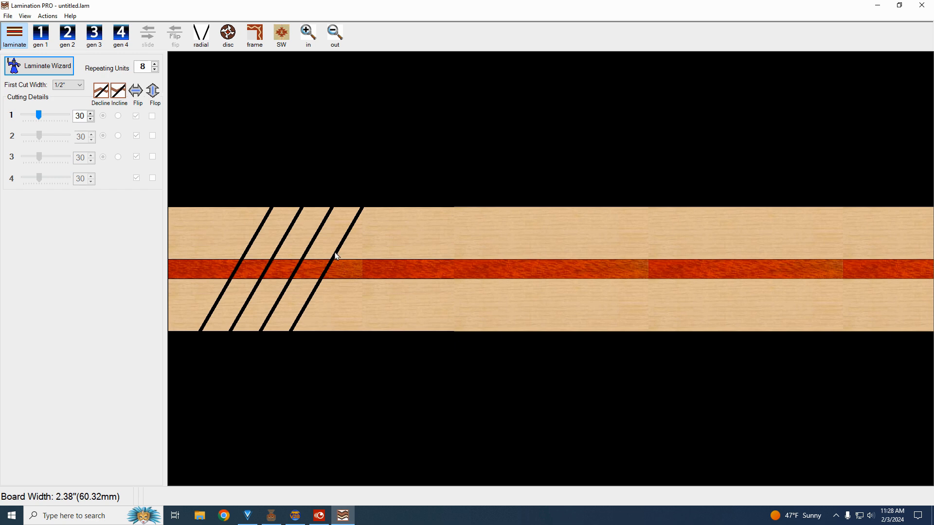
Switch to BobCAD-CAM and show layers 1 and 2 to examine the laminated board and its angled cut lines.
left_click(296, 516)
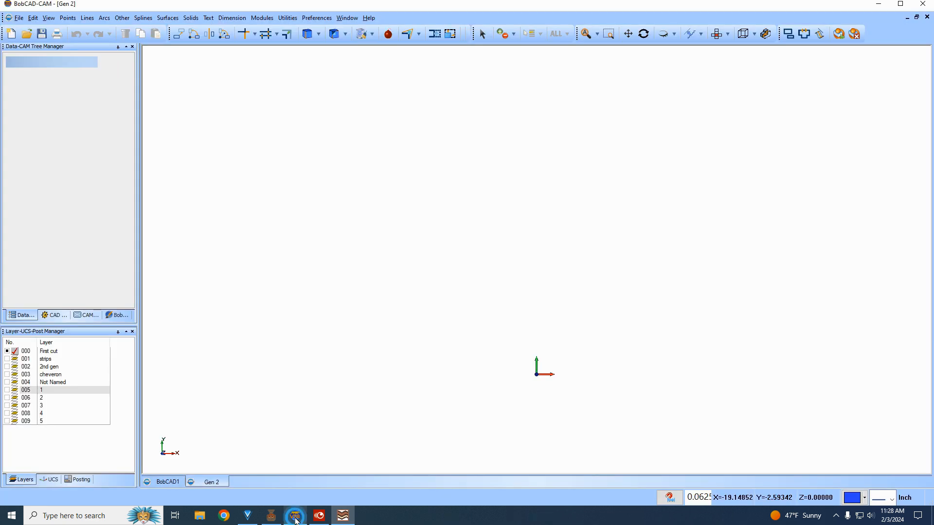
left_click(7, 390)
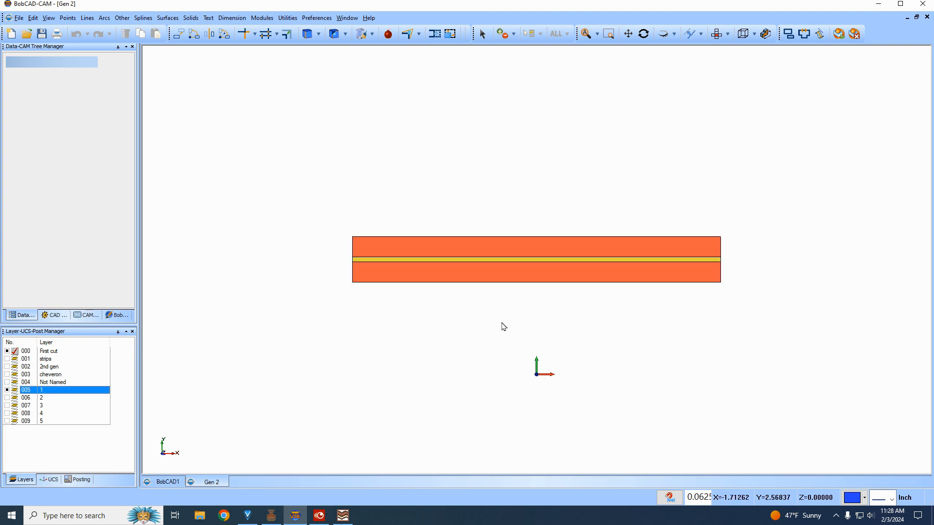
middle_click_drag(579, 298, 617, 287)
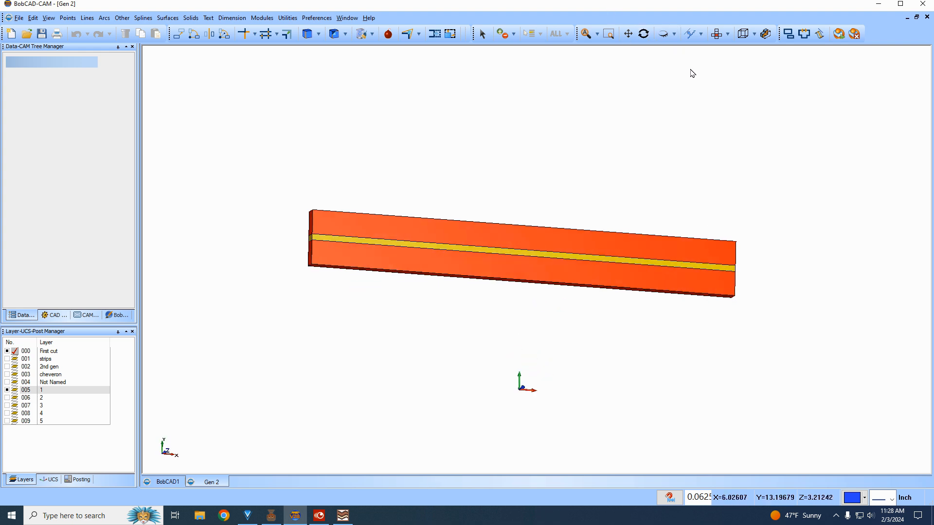
left_click(717, 33)
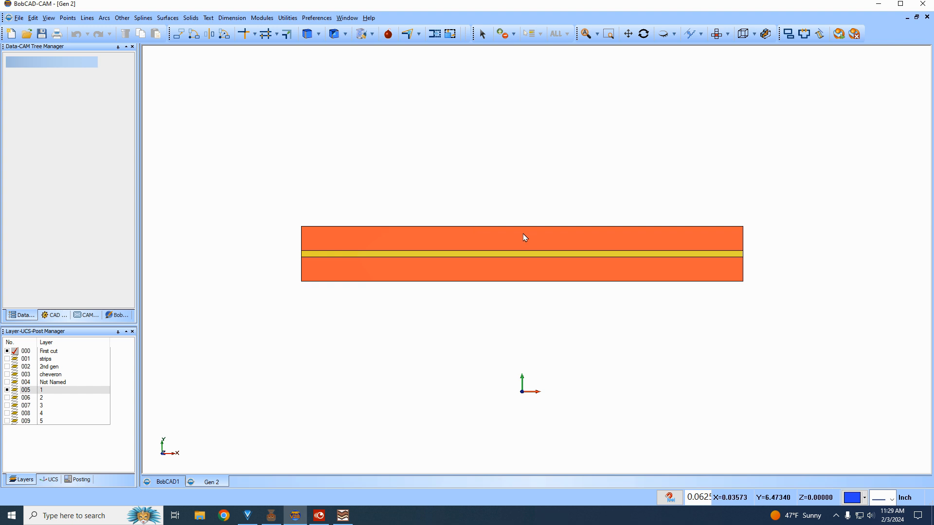
left_click(9, 392)
left_click(9, 398)
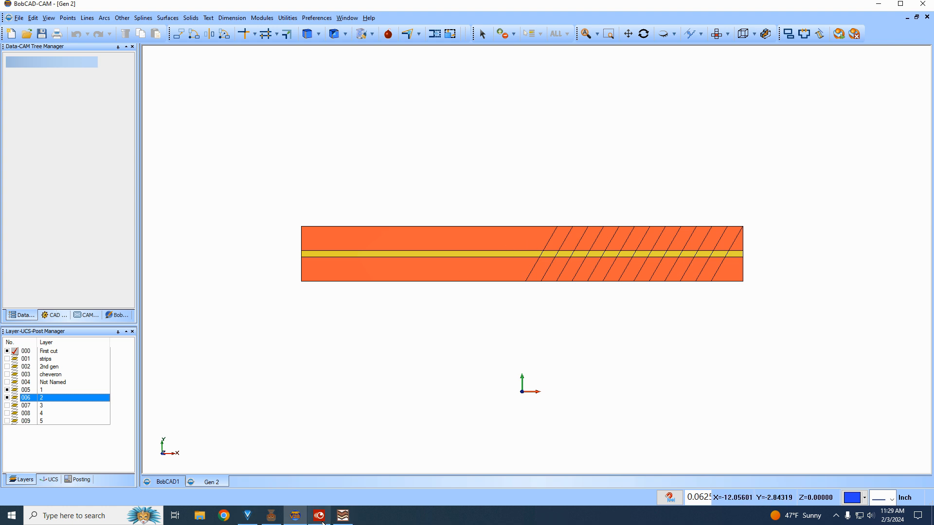
Switch to Lamination PRO and display the first-generation pattern.
left_click(342, 521)
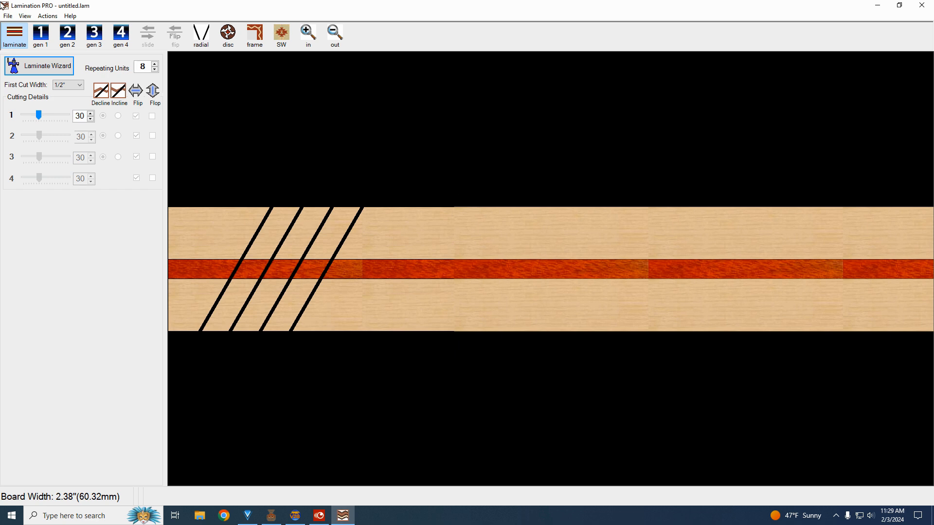
left_click(40, 40)
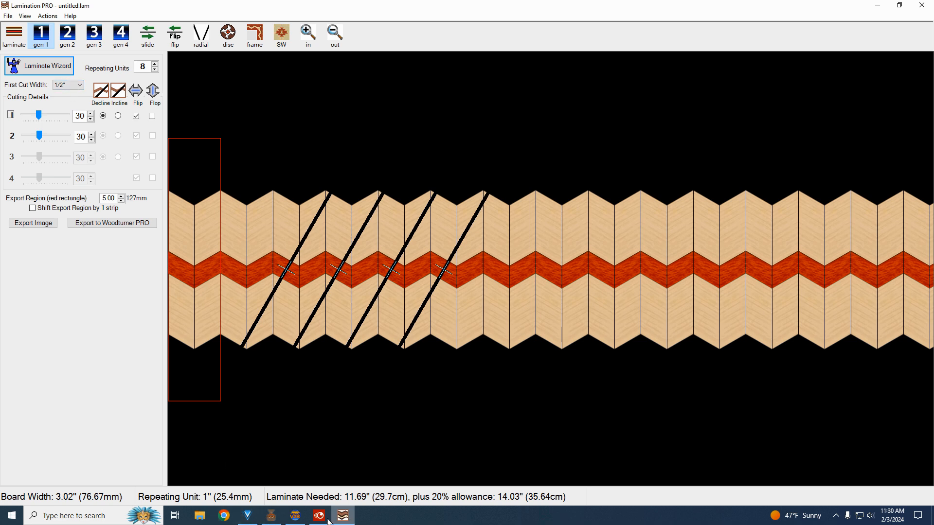
Switch to BobCAD-CAM and examine the single cut strip, the flipped pair and the assembled zigzag board on layer 3.
left_click(296, 519)
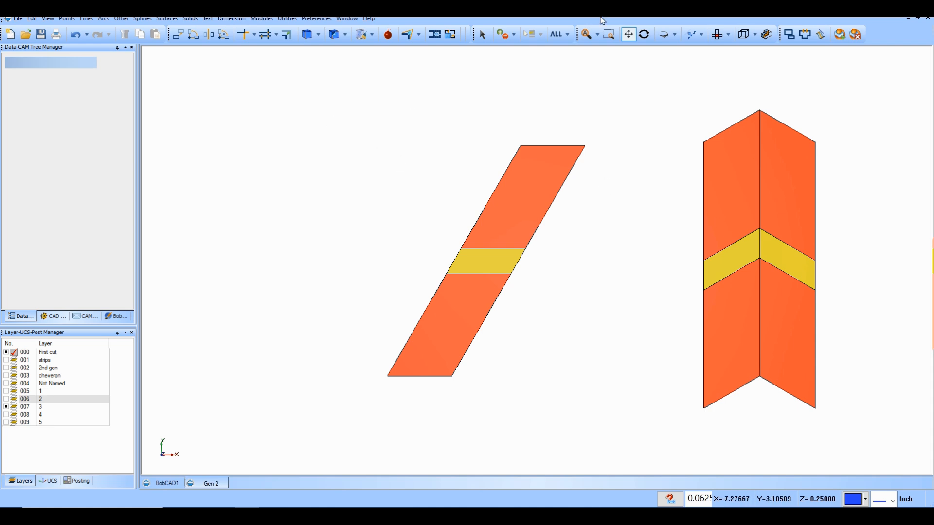
left_click(586, 34)
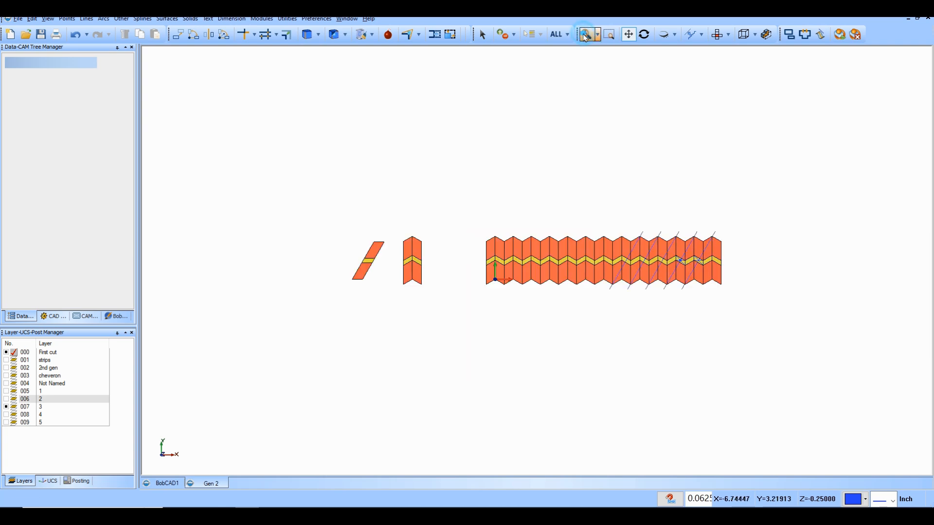
scroll(589, 273, "up", 3)
scroll(416, 247, "up", 3)
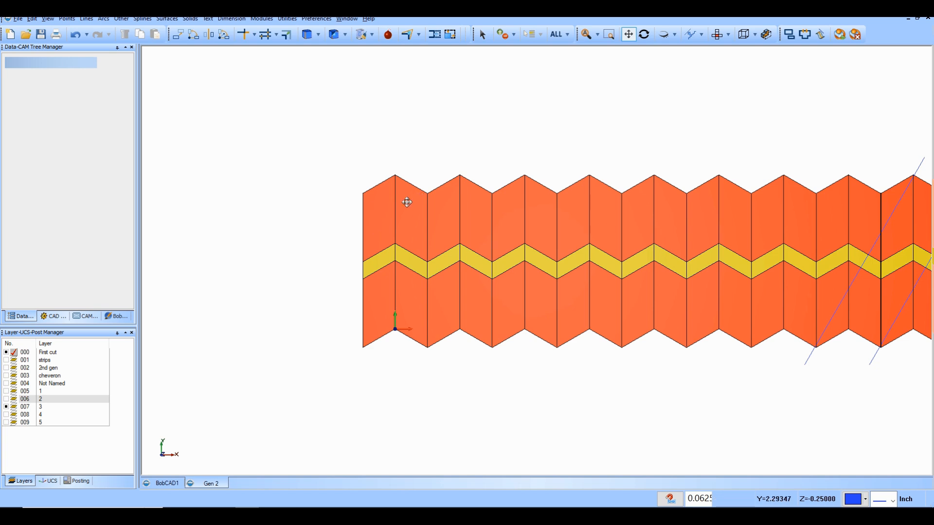
scroll(275, 260, "down", 4)
scroll(319, 290, "up", 4)
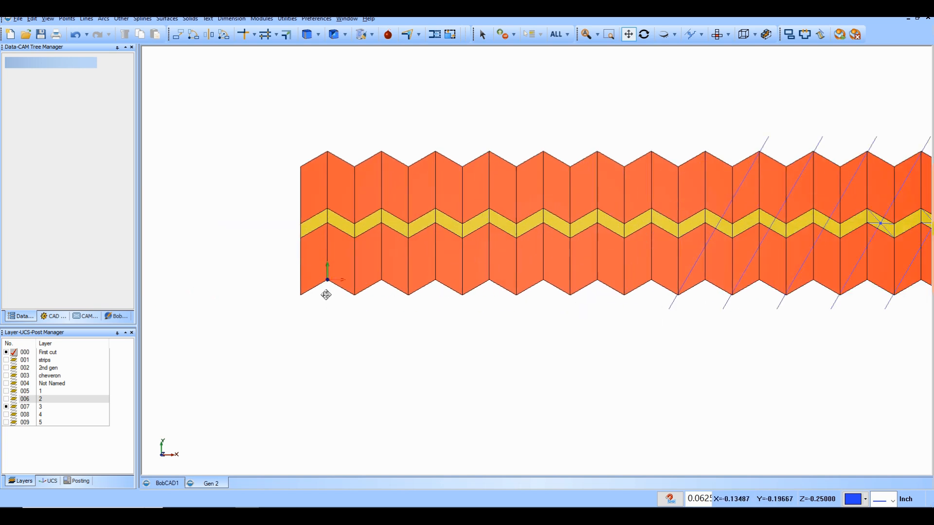
scroll(866, 222, "down", 3)
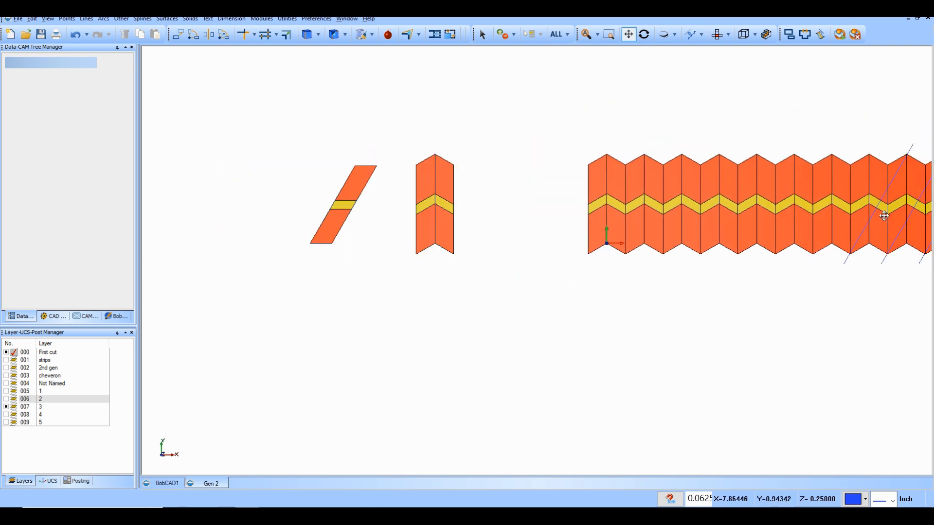
Examine the angled second cut lines and the centre marks on the zigzag board's yellow band.
left_click_drag(903, 208, 492, 270)
scroll(518, 286, "up", 3)
scroll(517, 286, "up", 3)
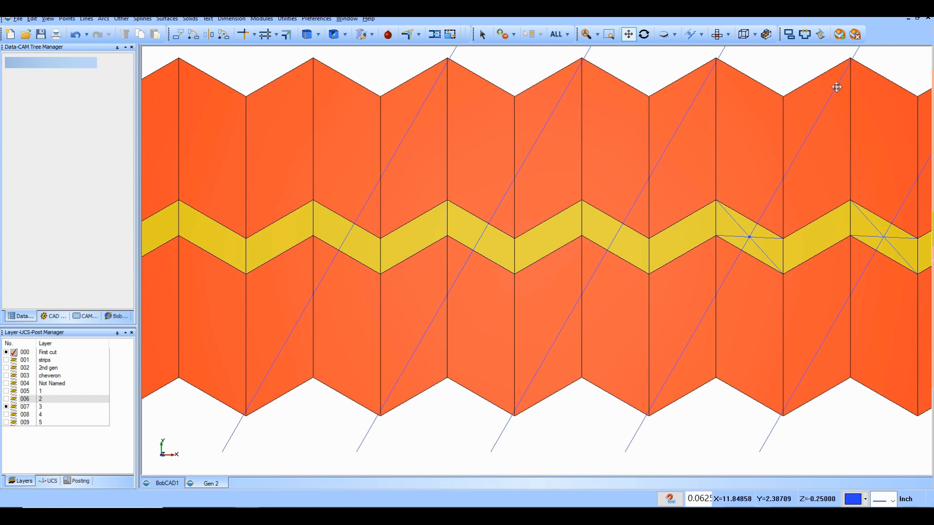
left_click(750, 236)
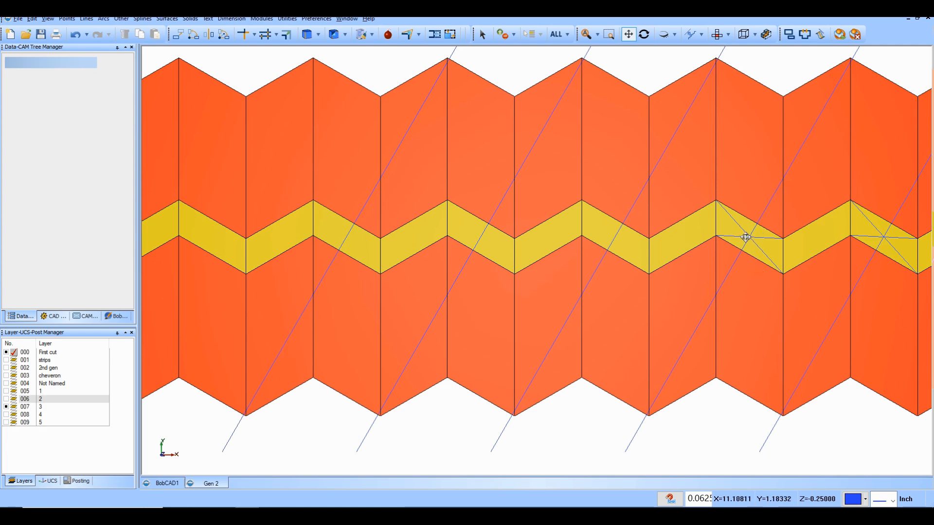
scroll(747, 235, "down", 3)
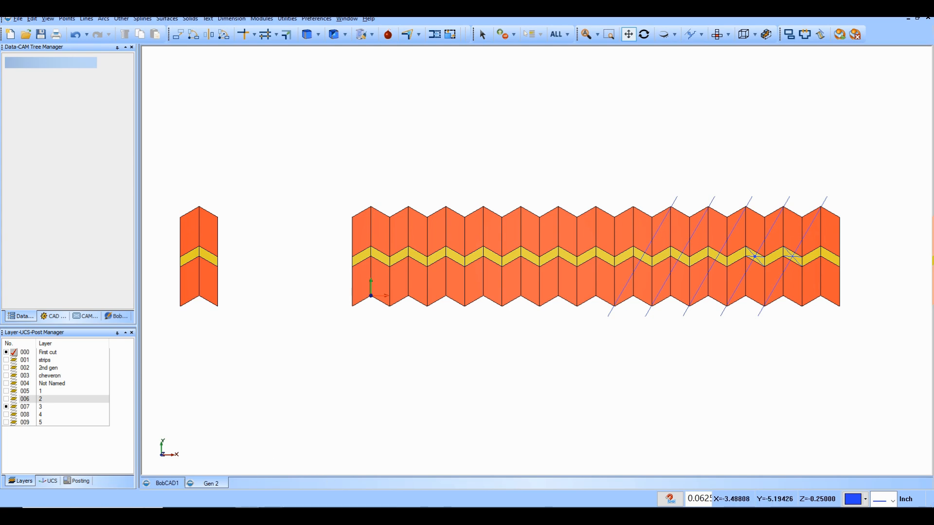
Hide layer 3, show layer 4 and examine the second-cut strips and the mirrored pair.
left_click(271, 515)
left_click(43, 39)
left_click(7, 407)
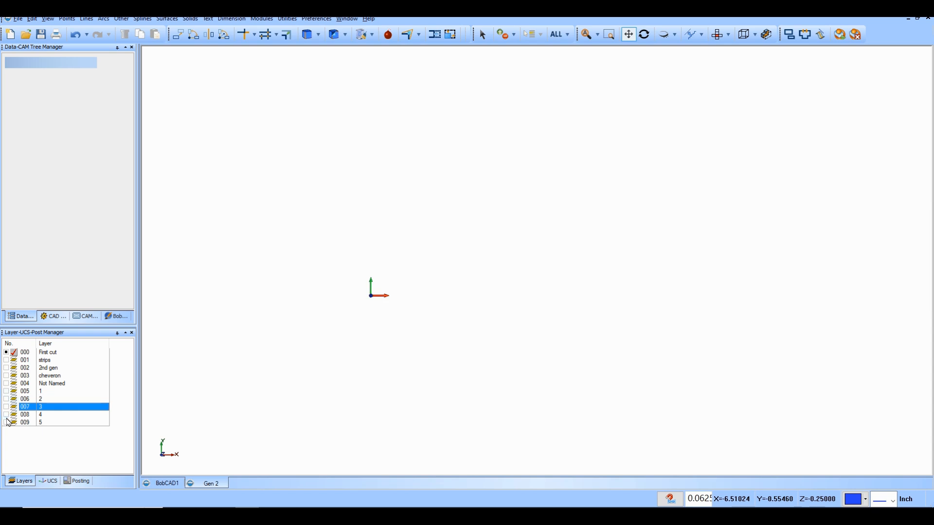
left_click(6, 415)
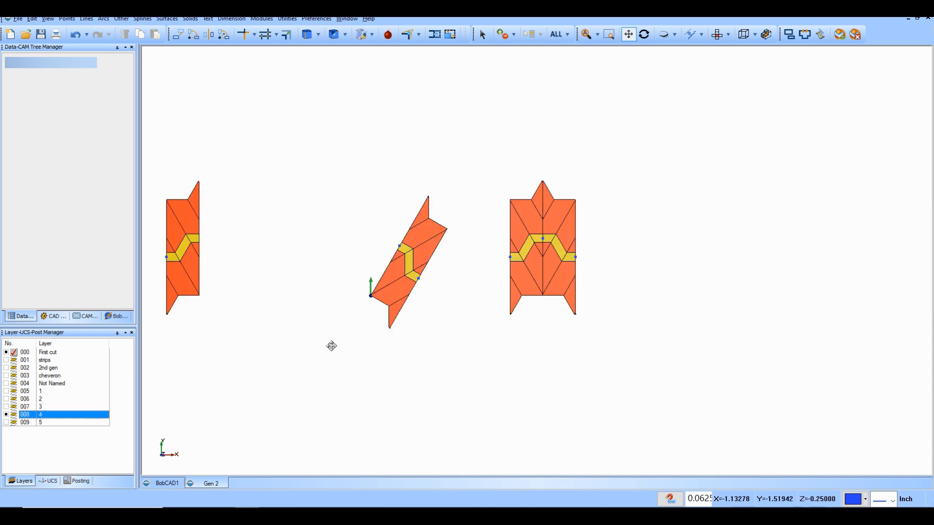
left_click_drag(242, 260, 502, 261)
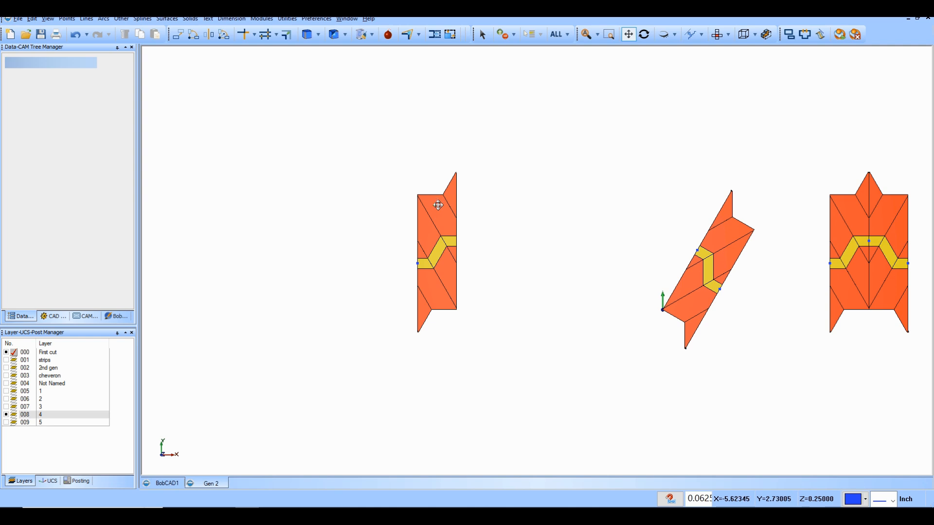
left_click_drag(797, 254, 380, 227)
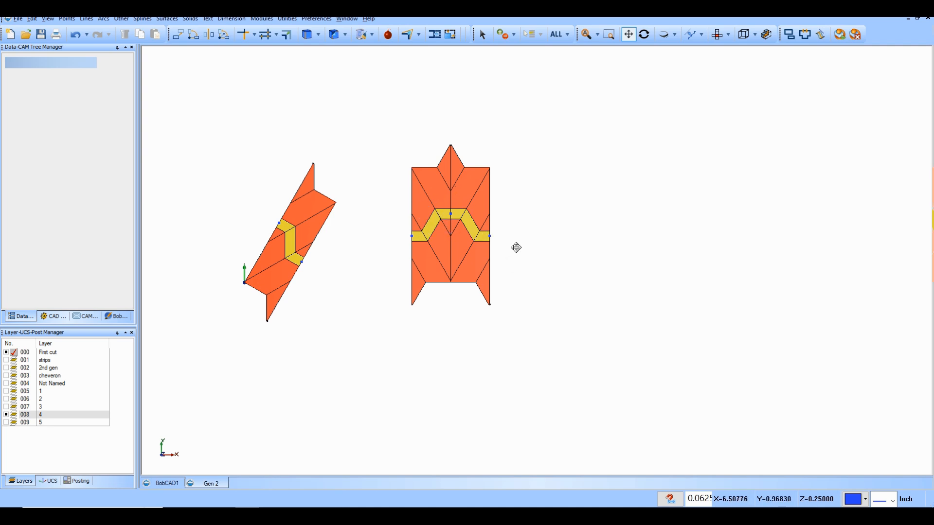
Hide layer 4 and show layer 5 to view the fully assembled second-generation board.
left_click(5, 414)
left_click(6, 422)
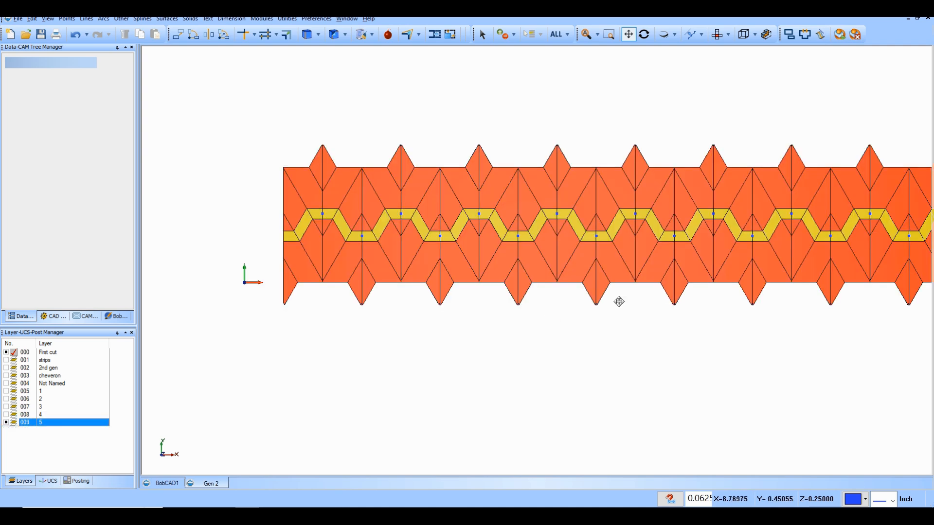
Examine the assembled second-generation board on layer 5 in a tilted view, from above and along its length.
mouse_move(684, 221)
middle_mouse_down()
mouse_move(649, 228)
mouse_move(721, 227)
mouse_move(683, 222)
middle_mouse_up()
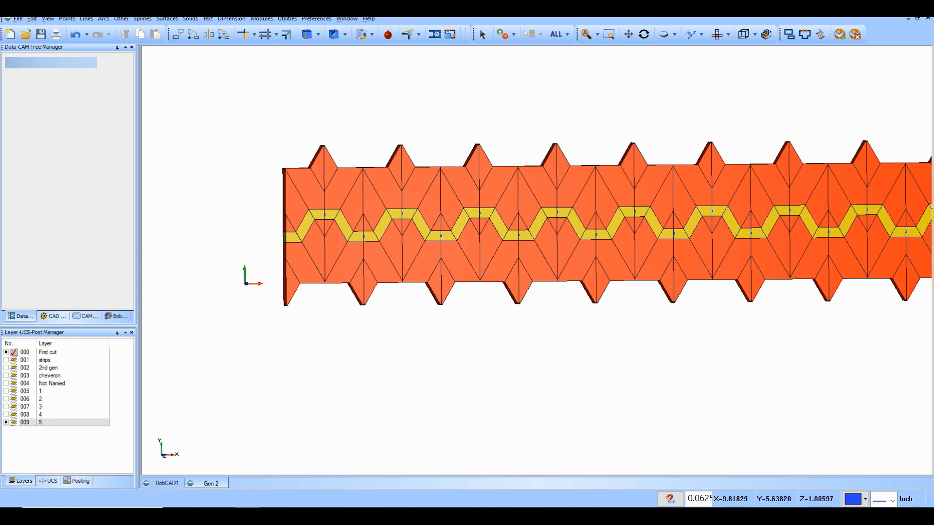
left_click(716, 35)
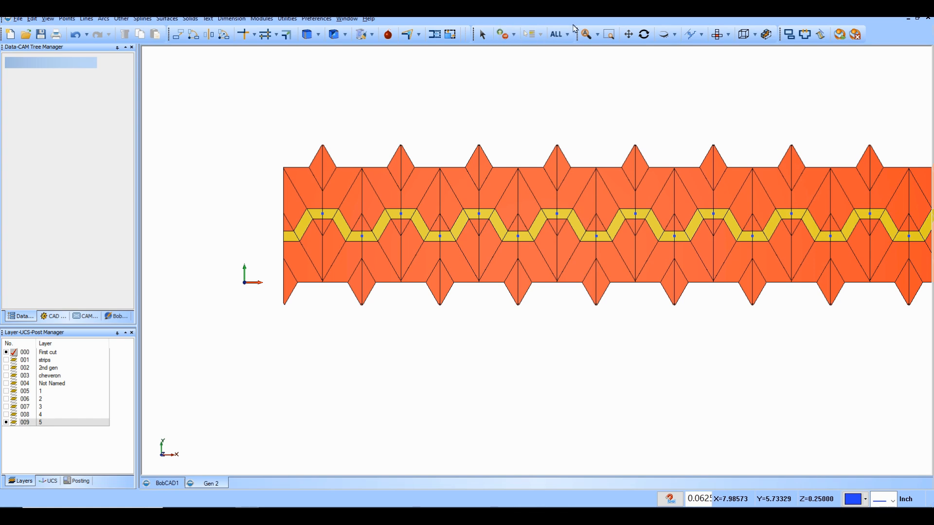
left_click(590, 34)
scroll(527, 244, "up", 3)
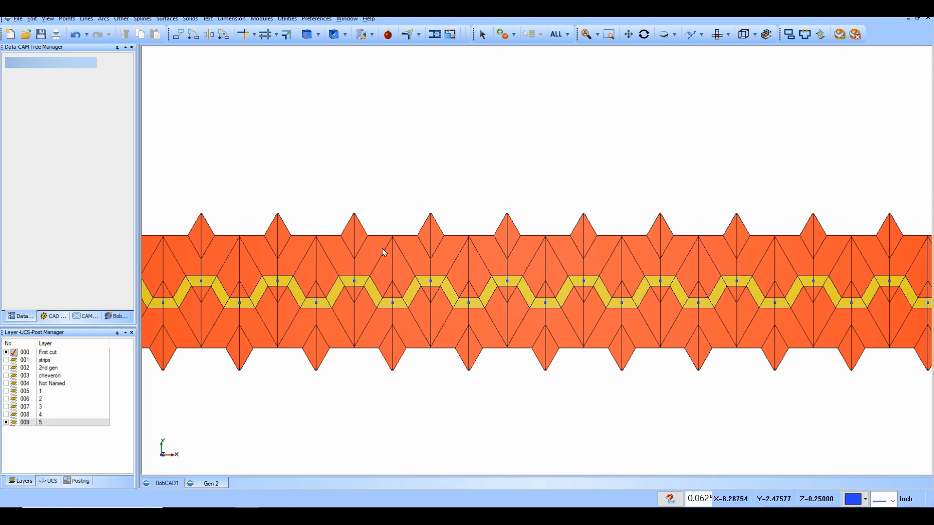
scroll(369, 227, "down", 2)
Show layer 4, hide layer 5 and examine the mirrored pair of second-cut strips.
left_click(6, 415)
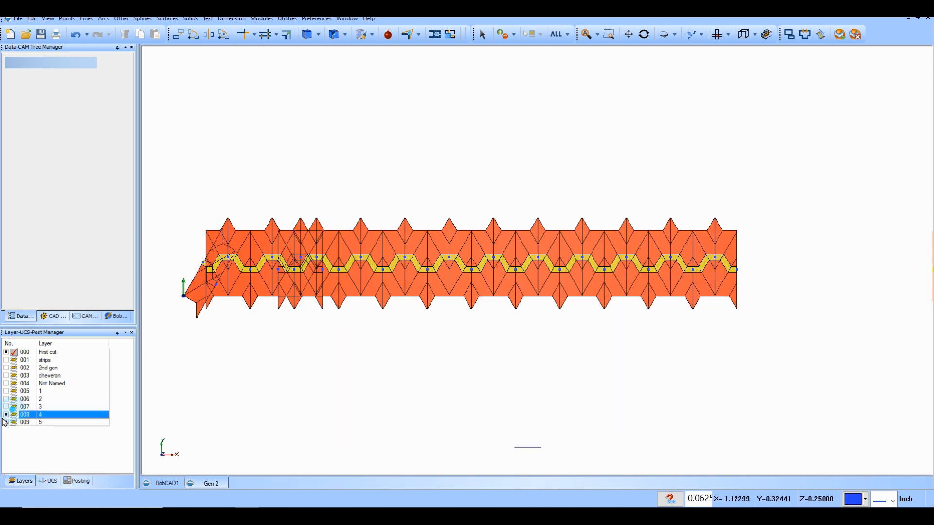
left_click(6, 422)
scroll(300, 272, "up", 2)
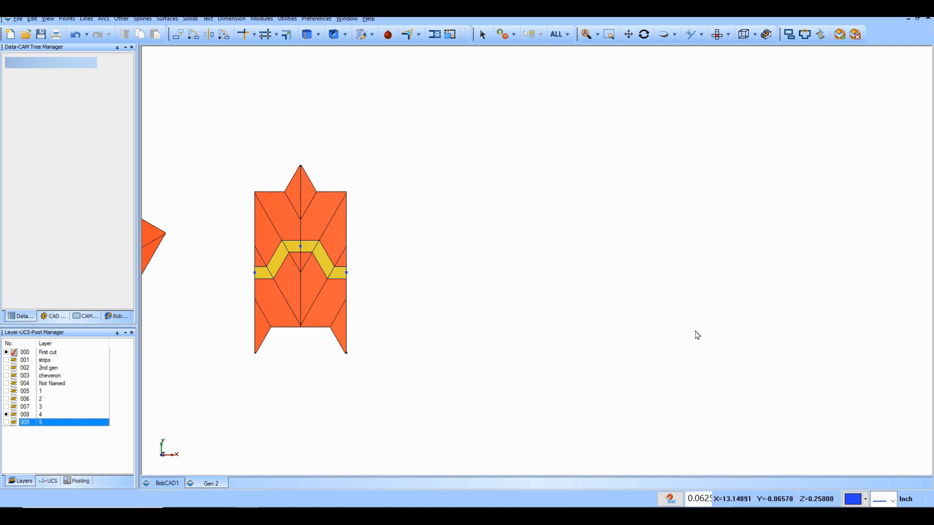
scroll(451, 223, "down", 2)
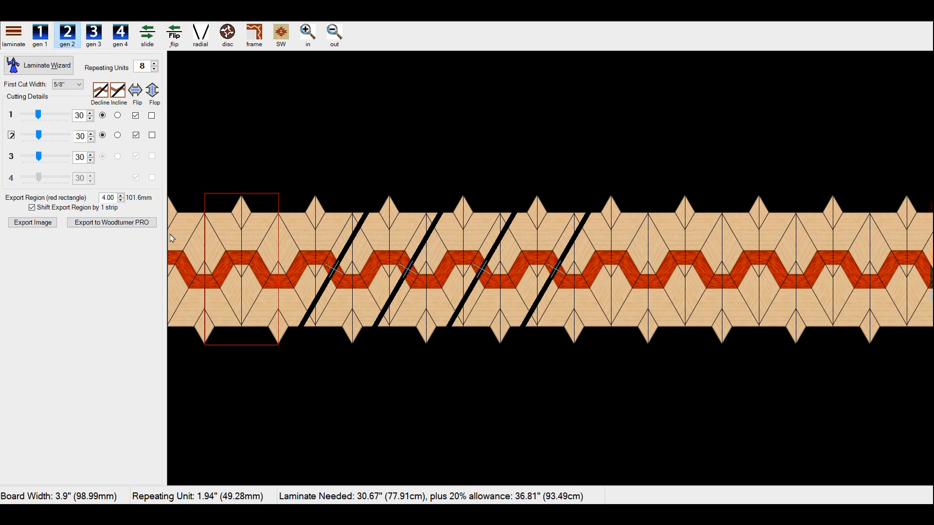
Switch to Lamination PRO and set the export region height to 2.75 inches.
left_click(113, 197)
left_click_drag(115, 197, 100, 197)
type("2.75")
key("Return")
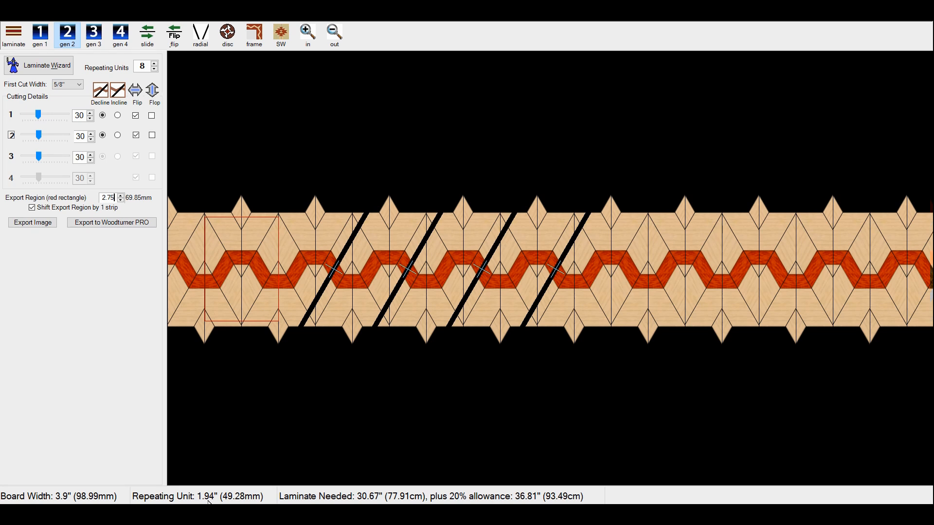
Set the first cut width to 23/32" and reapply the one-strip shift to realign the export region.
left_click(80, 86)
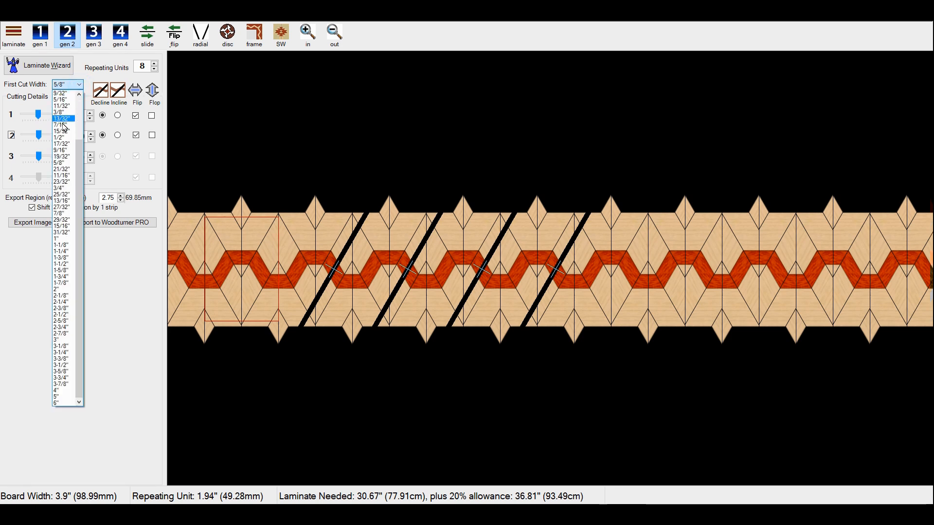
left_click(65, 169)
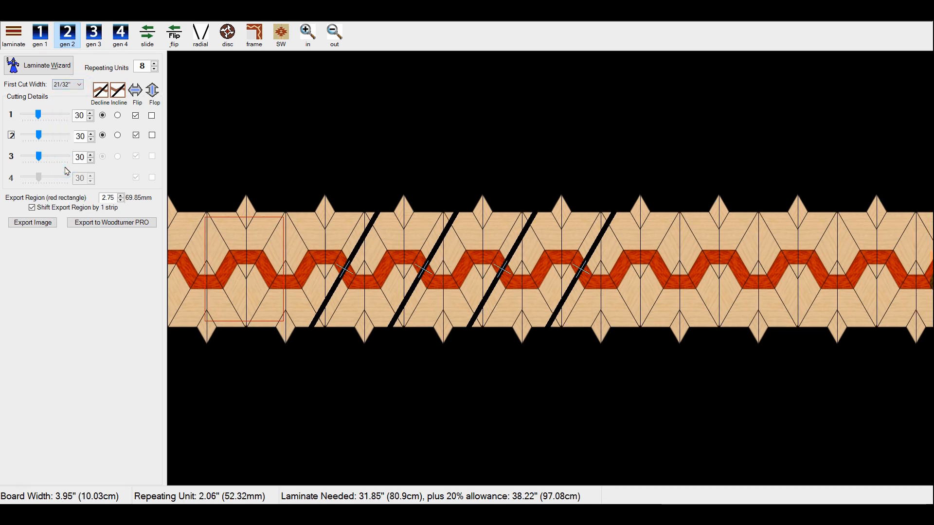
left_click(80, 85)
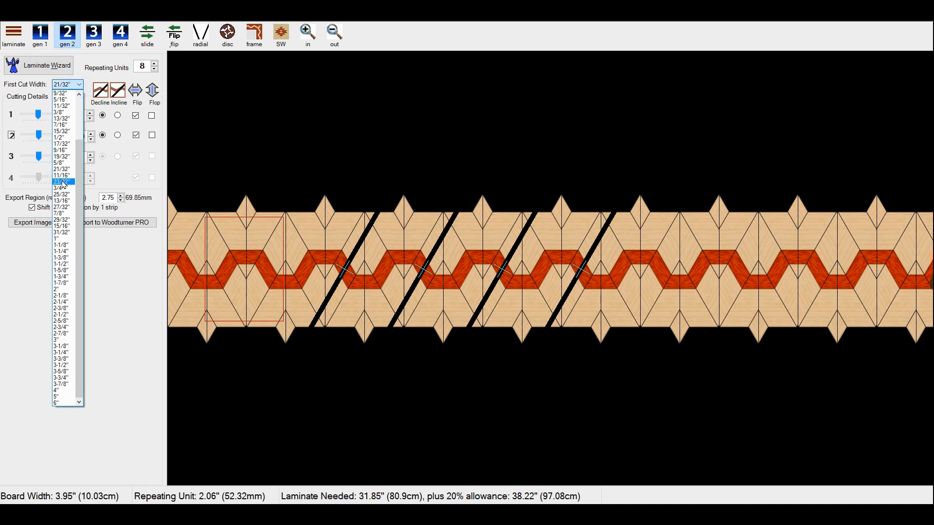
left_click(64, 182)
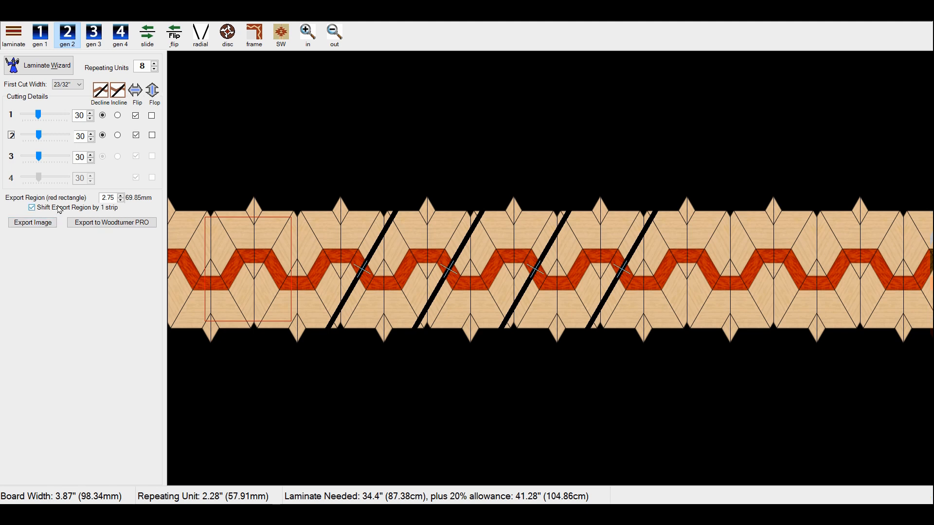
left_click(32, 208)
left_click(33, 208)
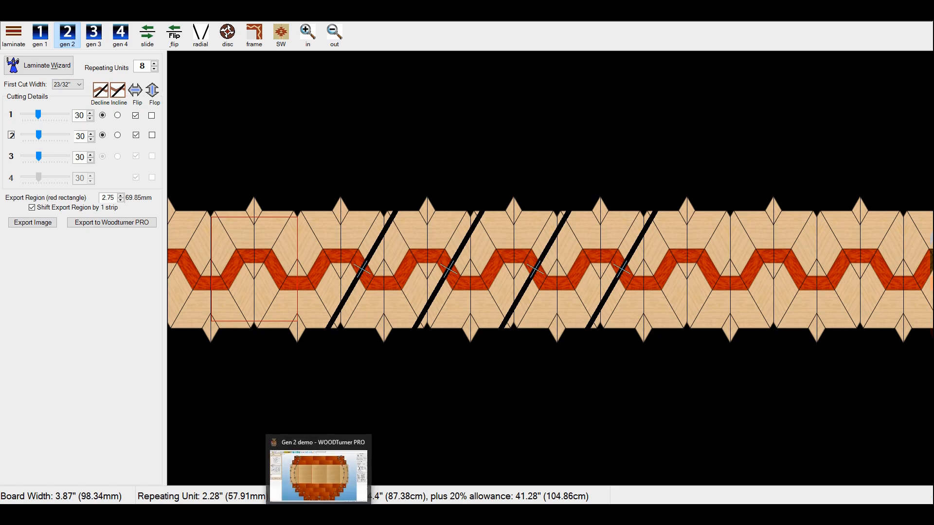
Switch to WOODTurner PRO and select the whole maple feature row, row 5, of the bowl.
left_click(319, 476)
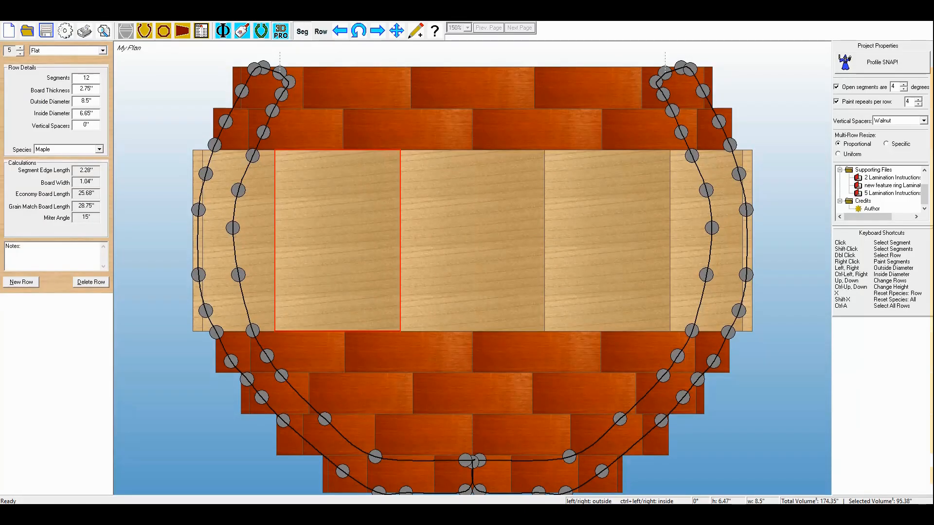
double_click(334, 251)
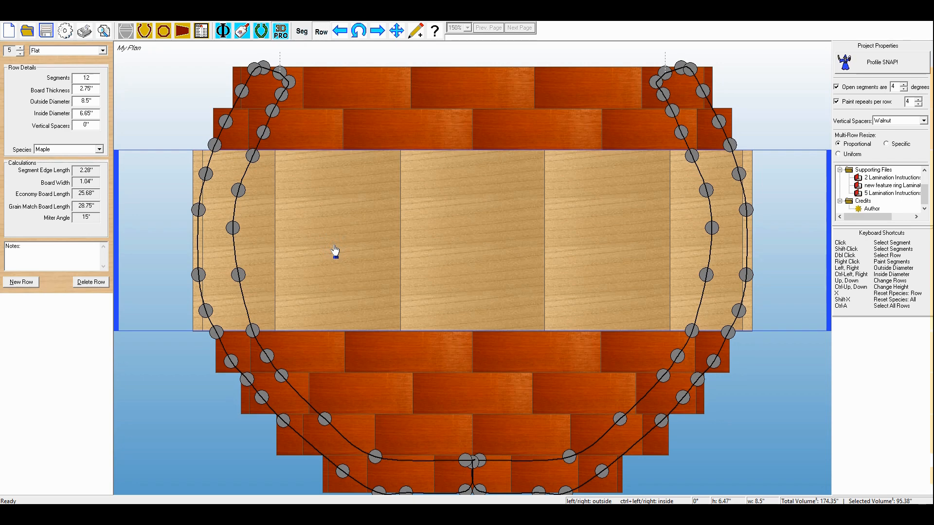
double_click(436, 361)
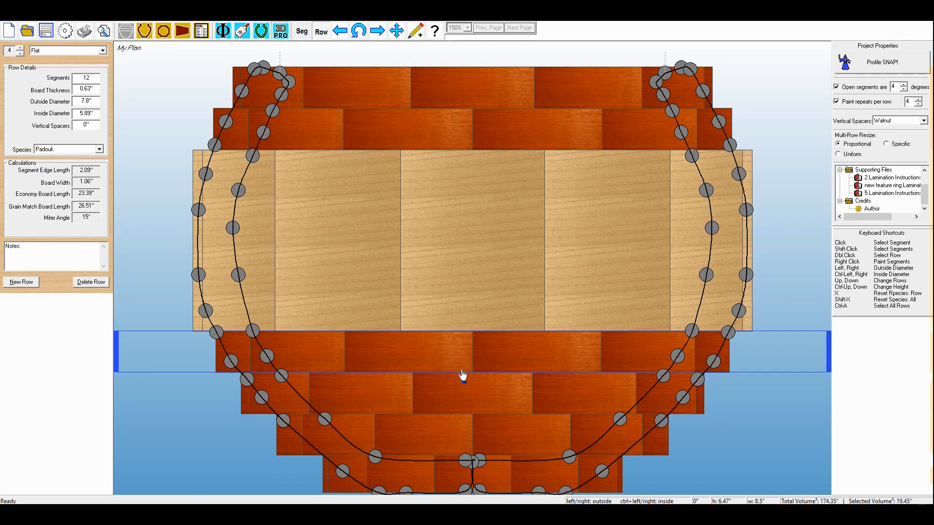
double_click(304, 224)
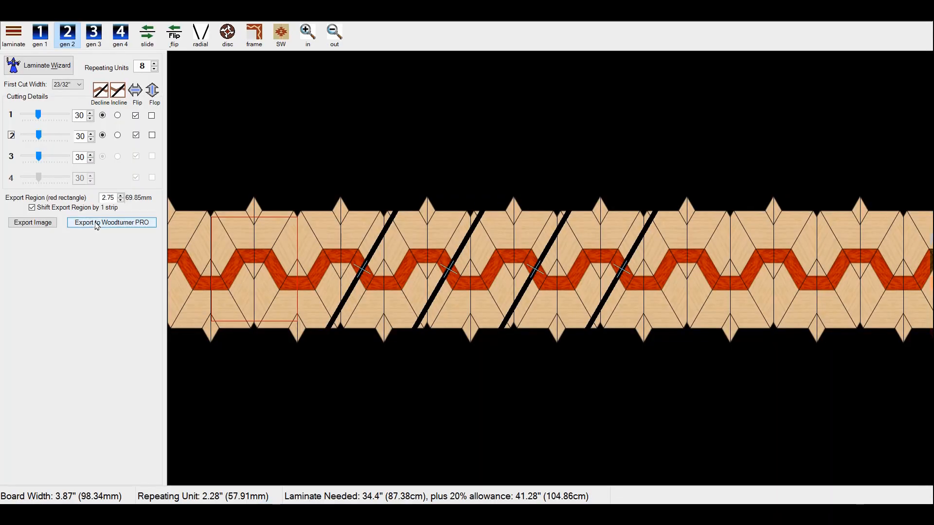
Export the laminate from Lamination PRO to WOODTurner PRO as species 1 for row 5, including the build instructions.
left_click(95, 227)
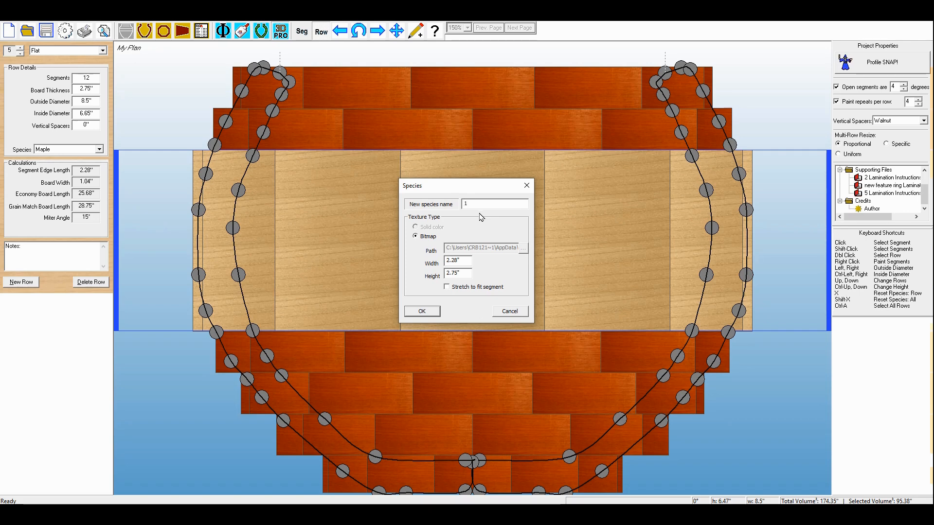
left_click(422, 312)
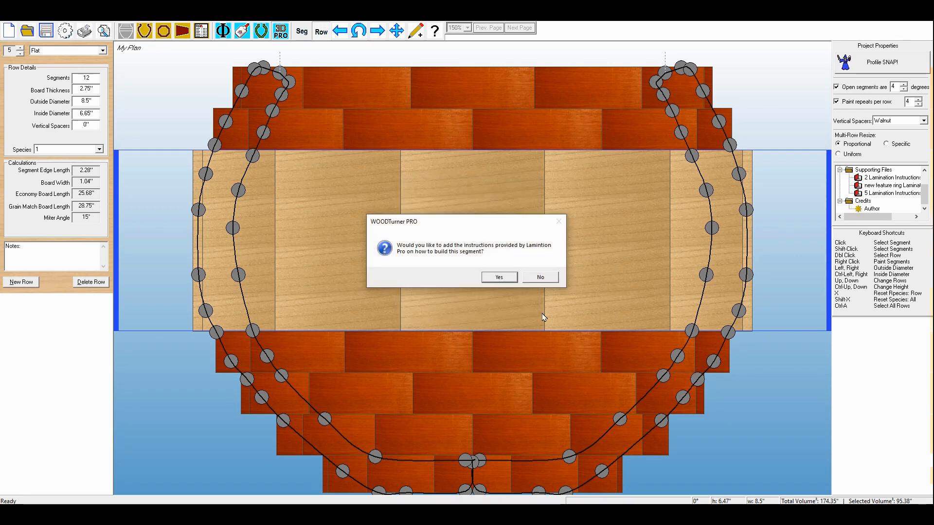
left_click(496, 277)
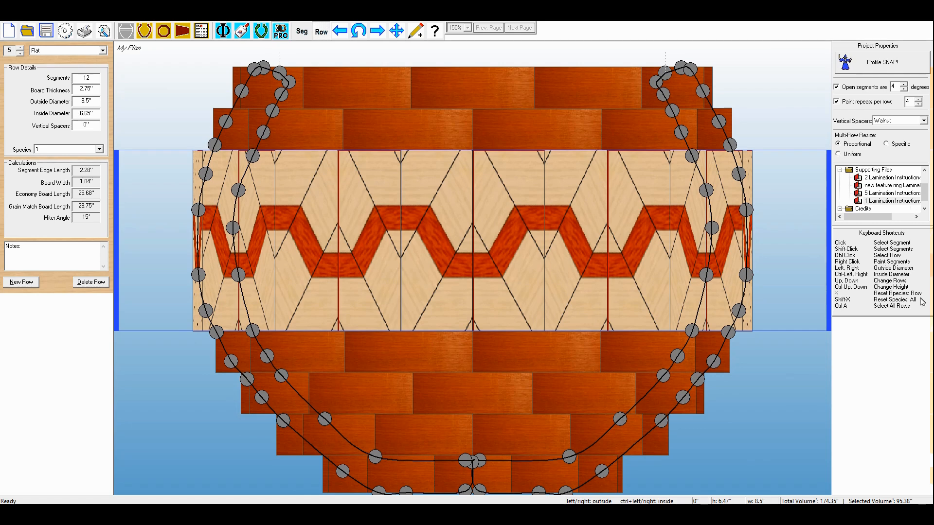
Open the 1 Lamination Instructions supporting file and read the strip list and the first- and second-generation cutting directions.
double_click(885, 201)
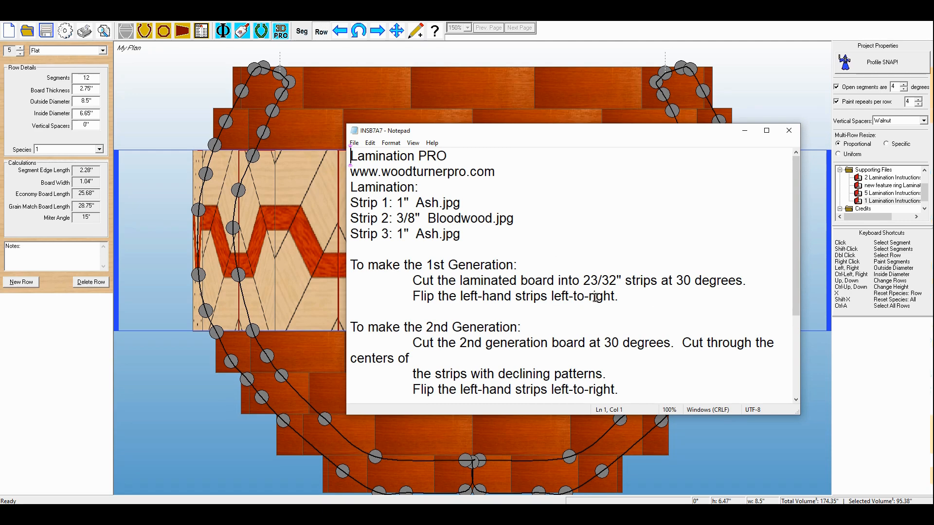
scroll(646, 304, "down", 1)
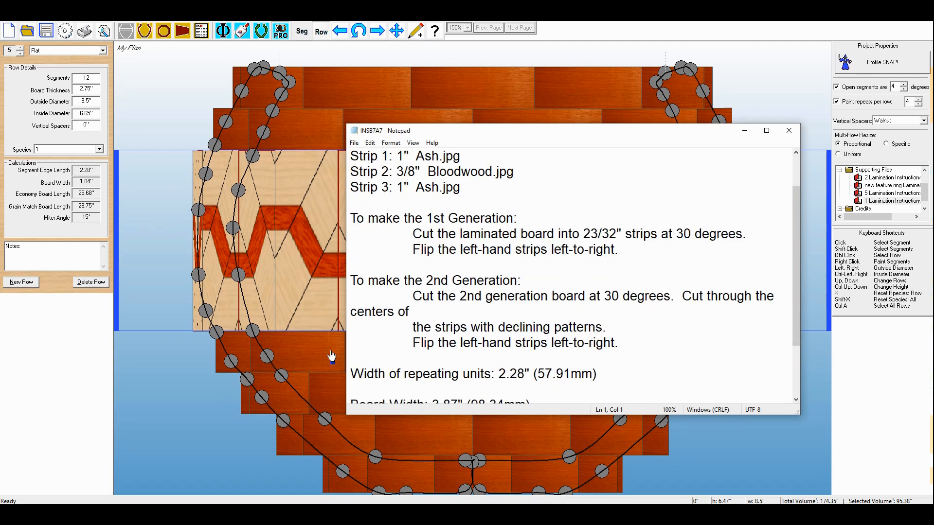